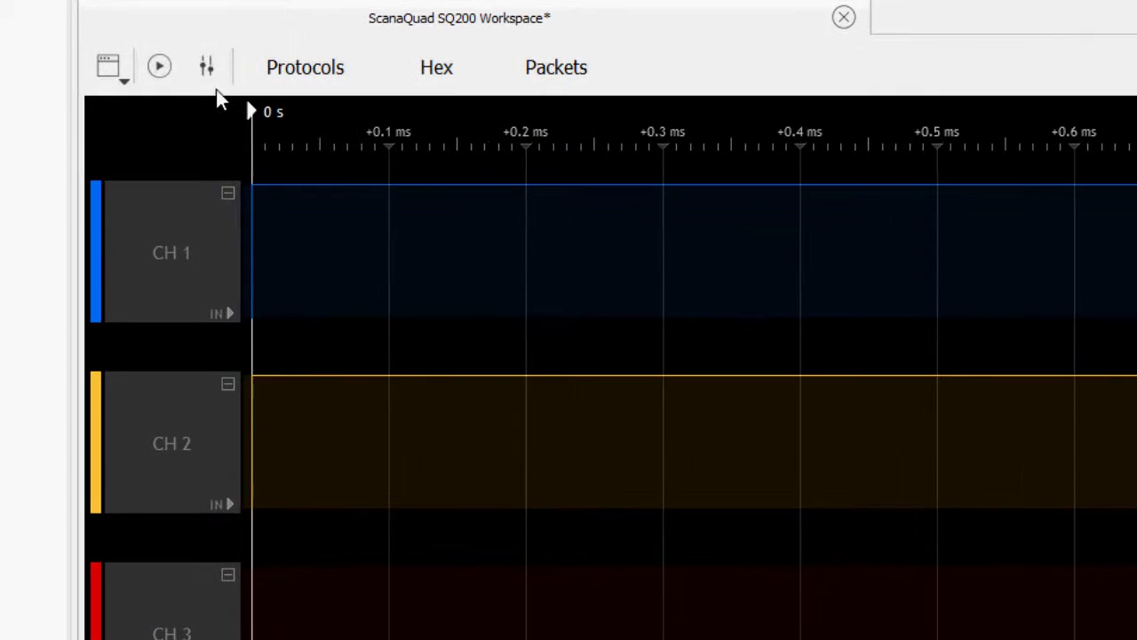
# Choose a 5 MHz sampling rate in the Device panel and start capturing SCL and SDA.
pyautogui.click(212, 75)
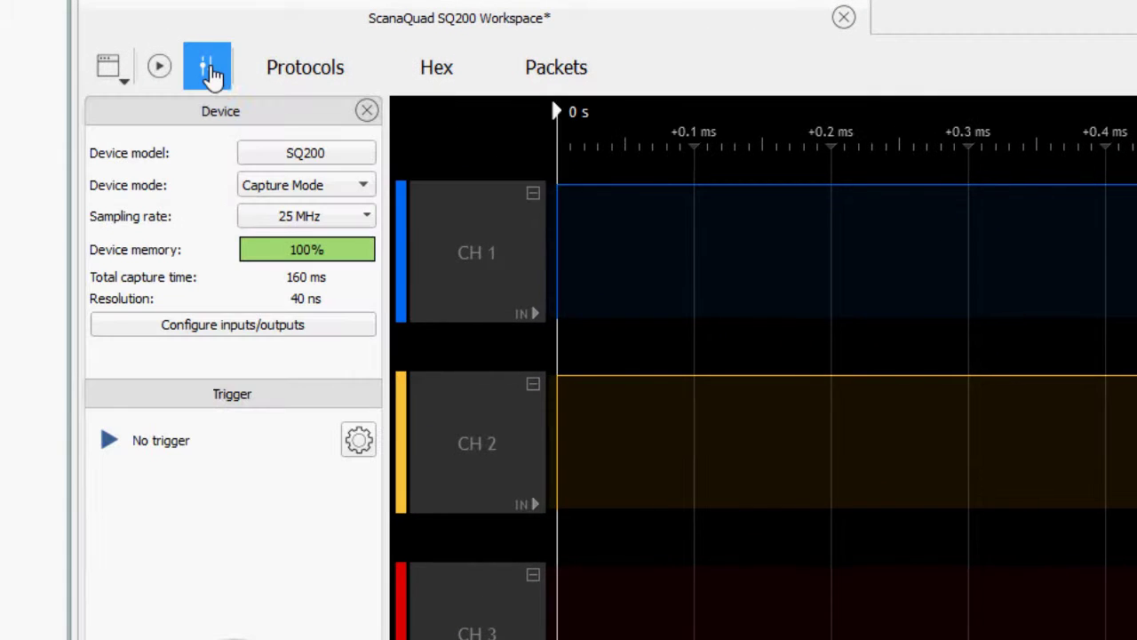
pyautogui.click(268, 216)
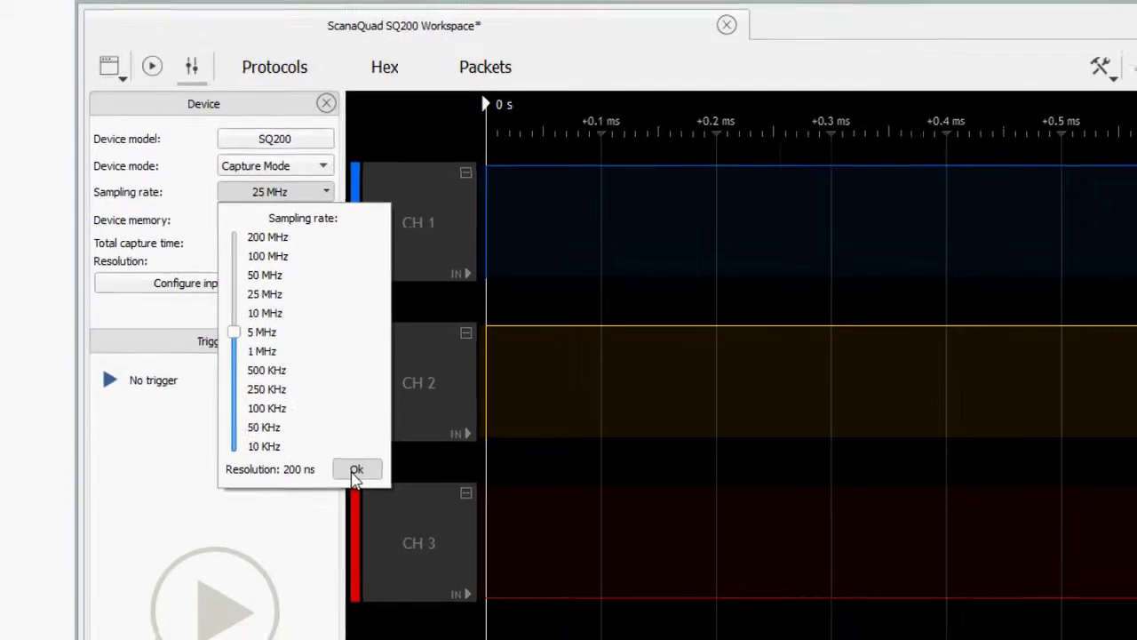
pyautogui.click(403, 546)
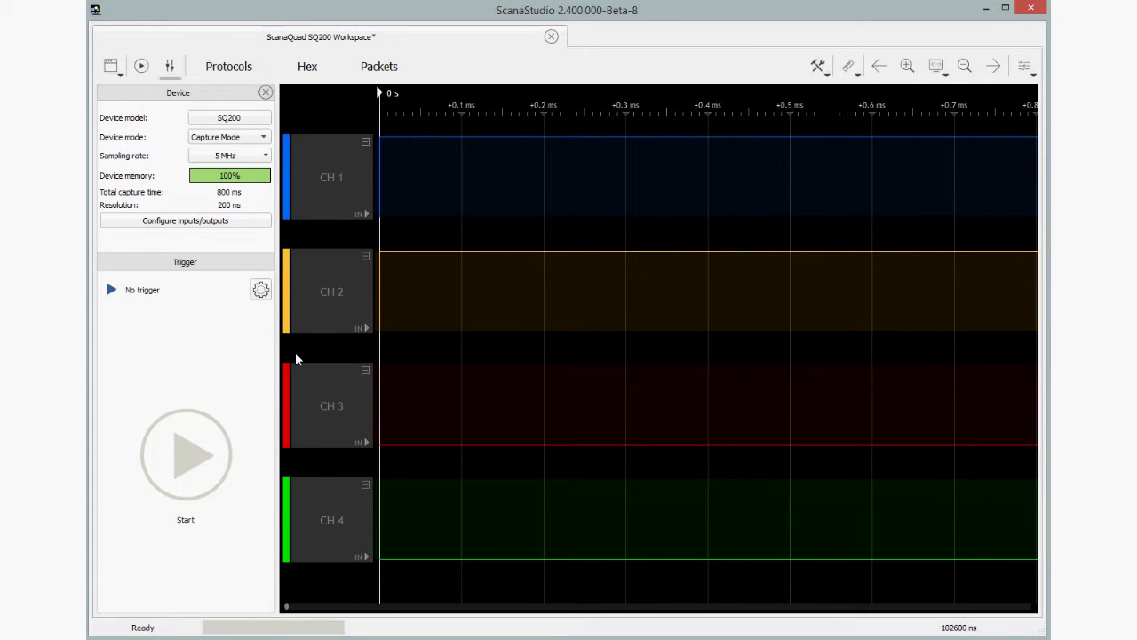
pyautogui.click(213, 460)
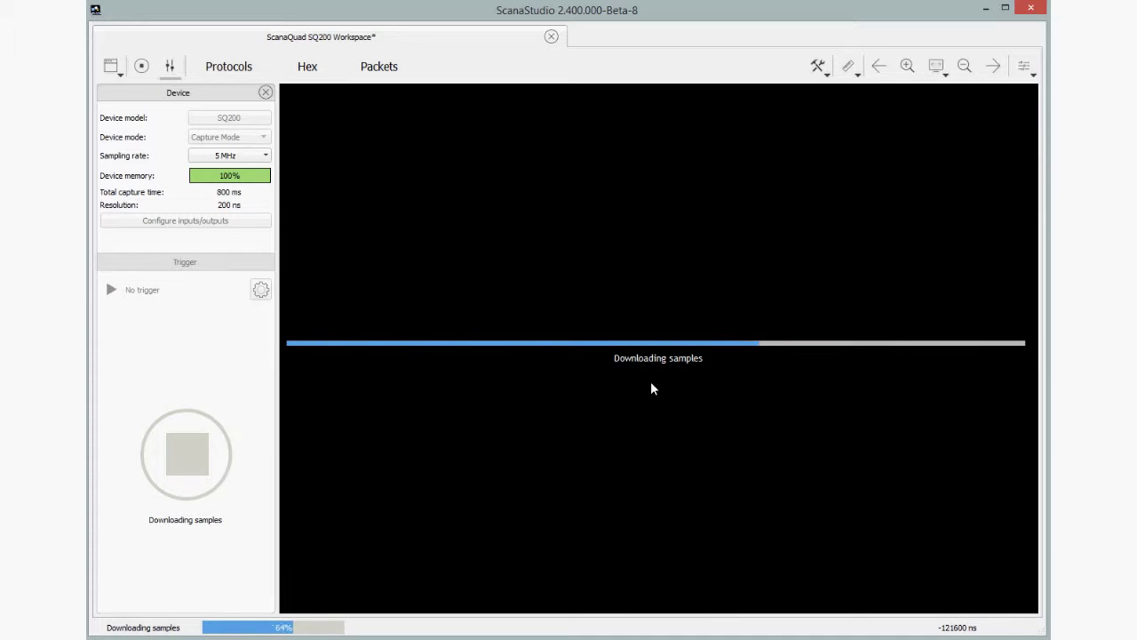
# Add an I2C decoder with SDA on CH 2, SCL on CH 1, and addresses shown including the R/W flag.
pyautogui.click(221, 71)
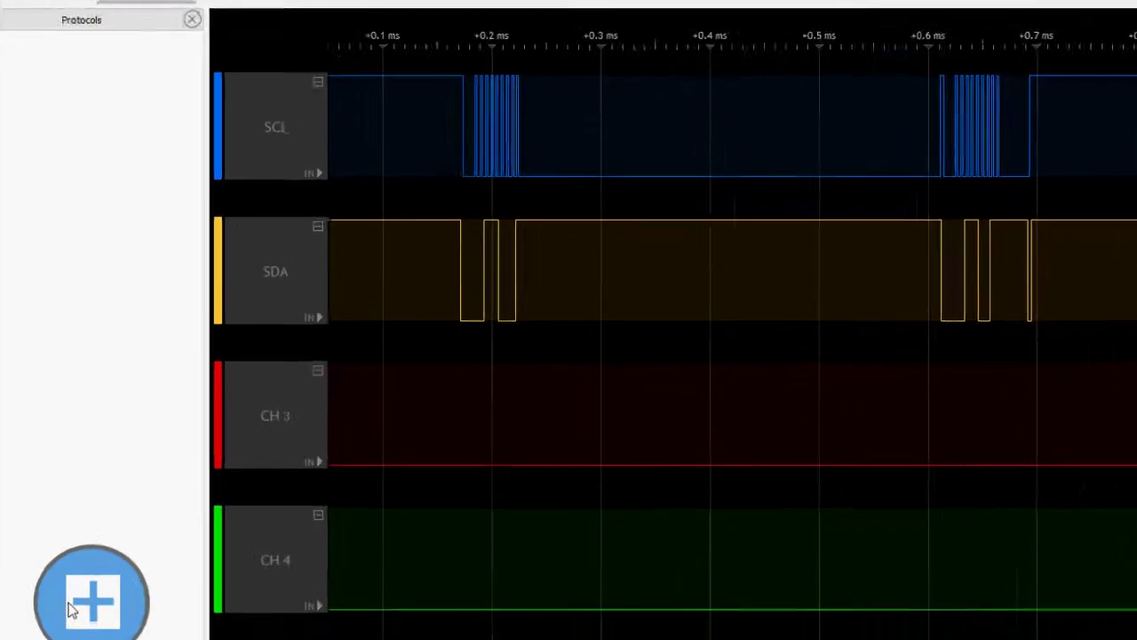
pyautogui.click(186, 552)
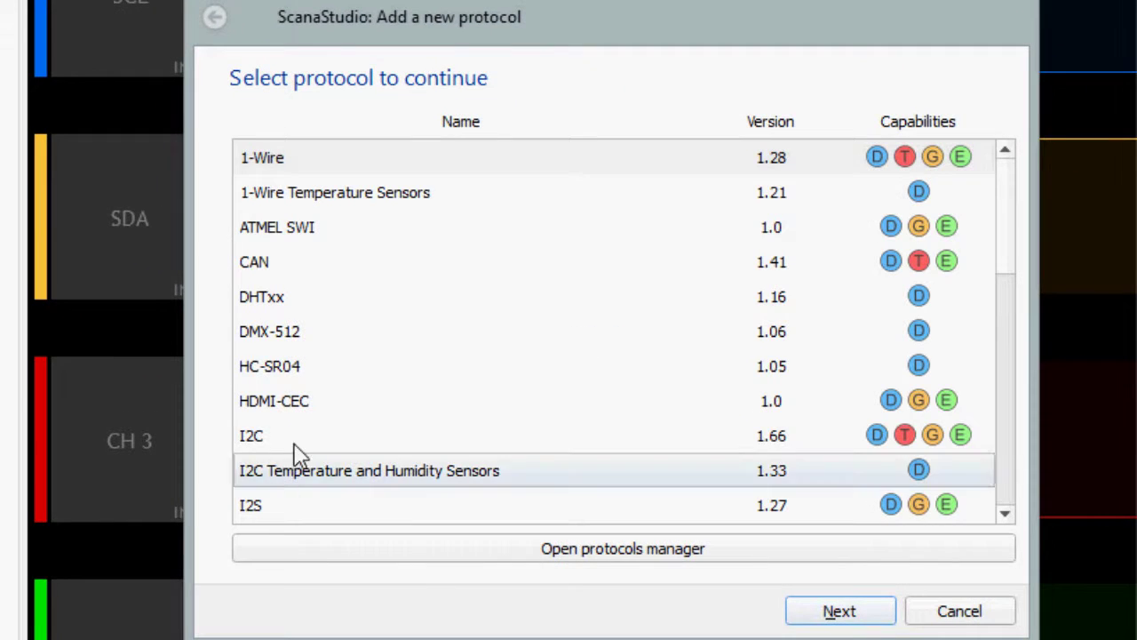
pyautogui.click(308, 440)
pyautogui.click(806, 615)
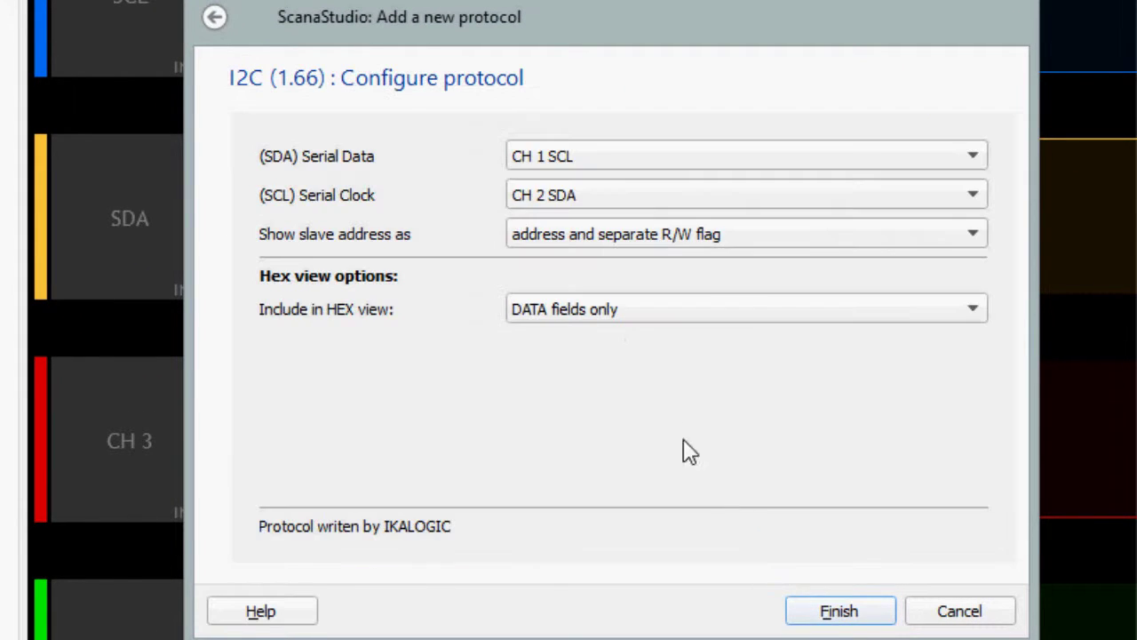
pyautogui.click(569, 164)
pyautogui.click(558, 183)
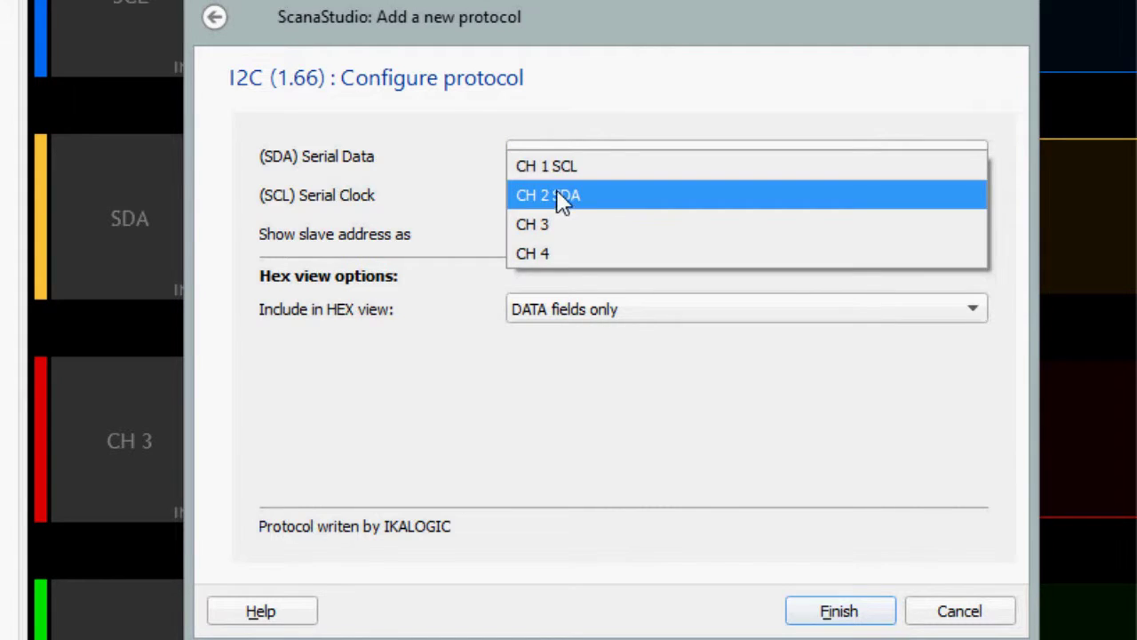
pyautogui.click(558, 166)
pyautogui.click(571, 243)
pyautogui.click(572, 265)
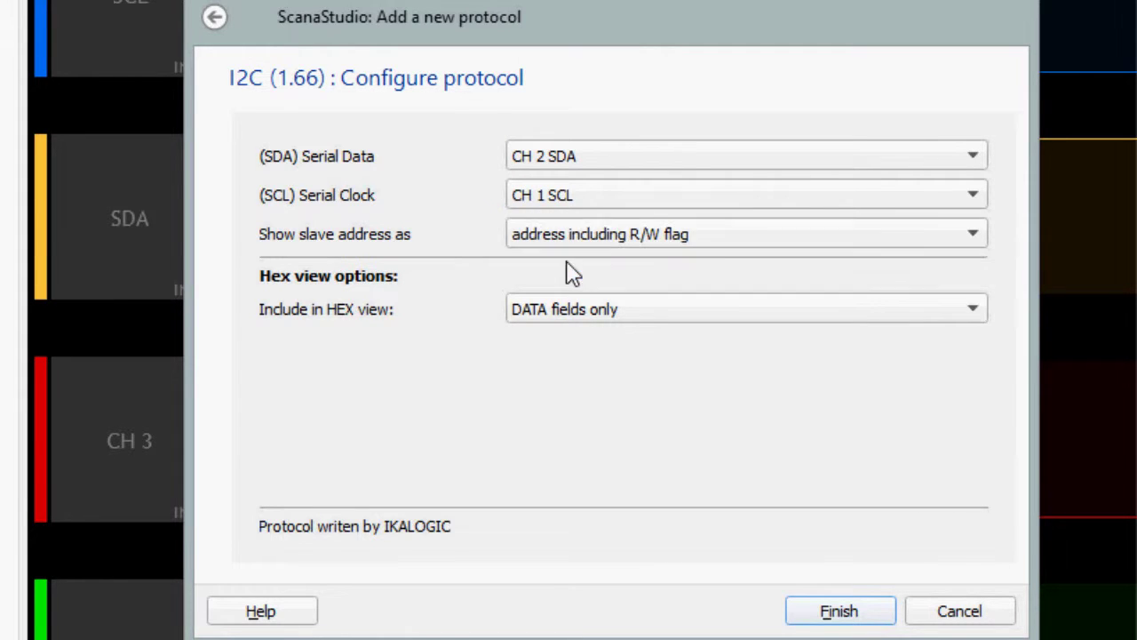
pyautogui.click(836, 611)
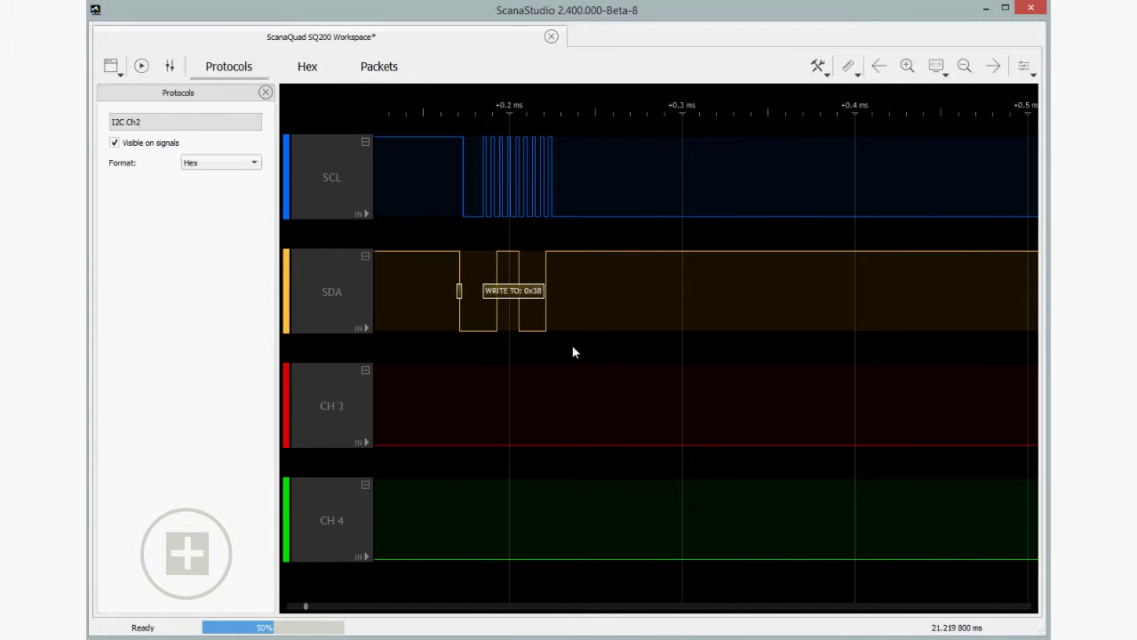
# Zoom in on the SDA 'WRITE TO: 0x38' frame and pan to show the NACK after it.
pyautogui.scroll(2, 441, 329)
pyautogui.scroll(3, 457, 330)
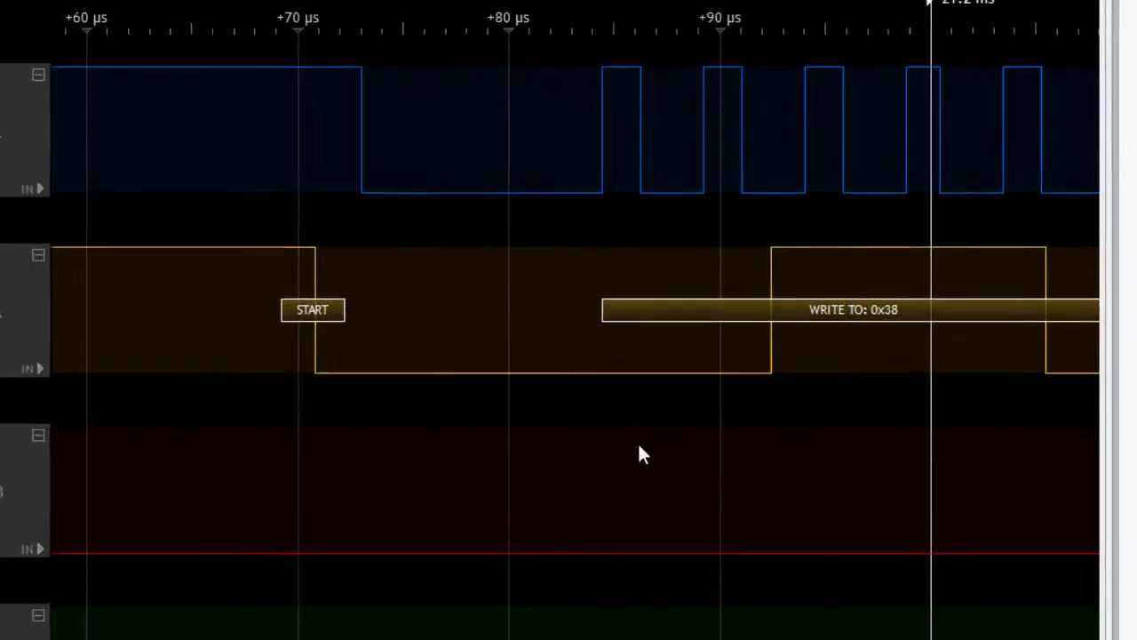
pyautogui.moveTo(177, 508); pyautogui.dragTo(99, 494)
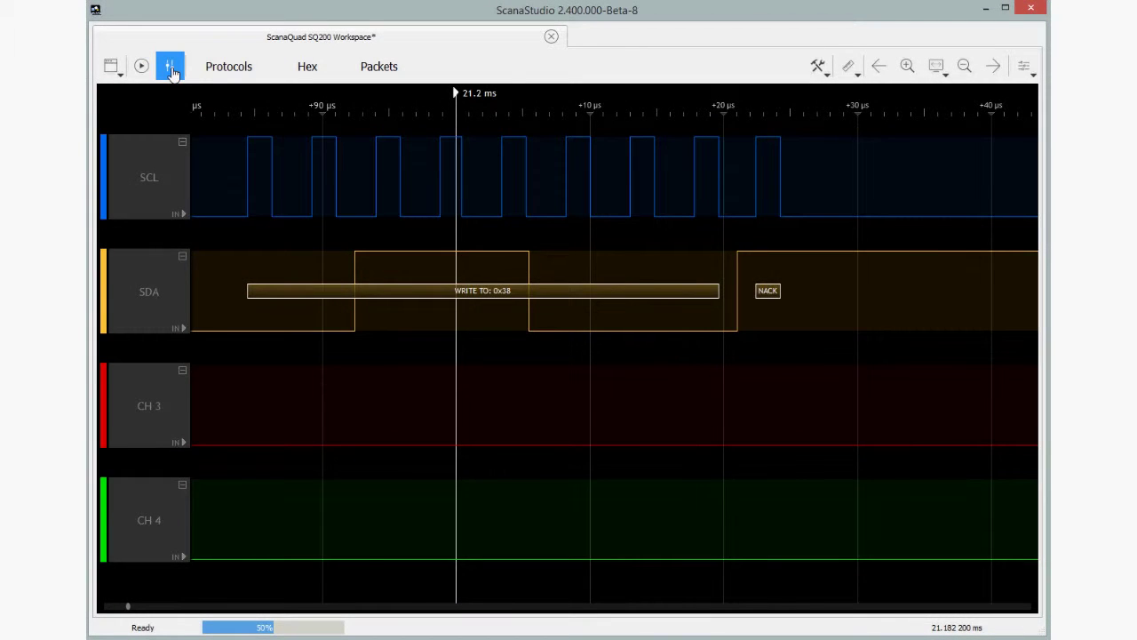
# Configure a protocol trigger on I2C slave address 0x38 with 'must be acknowledged' ticked.
pyautogui.click(171, 67)
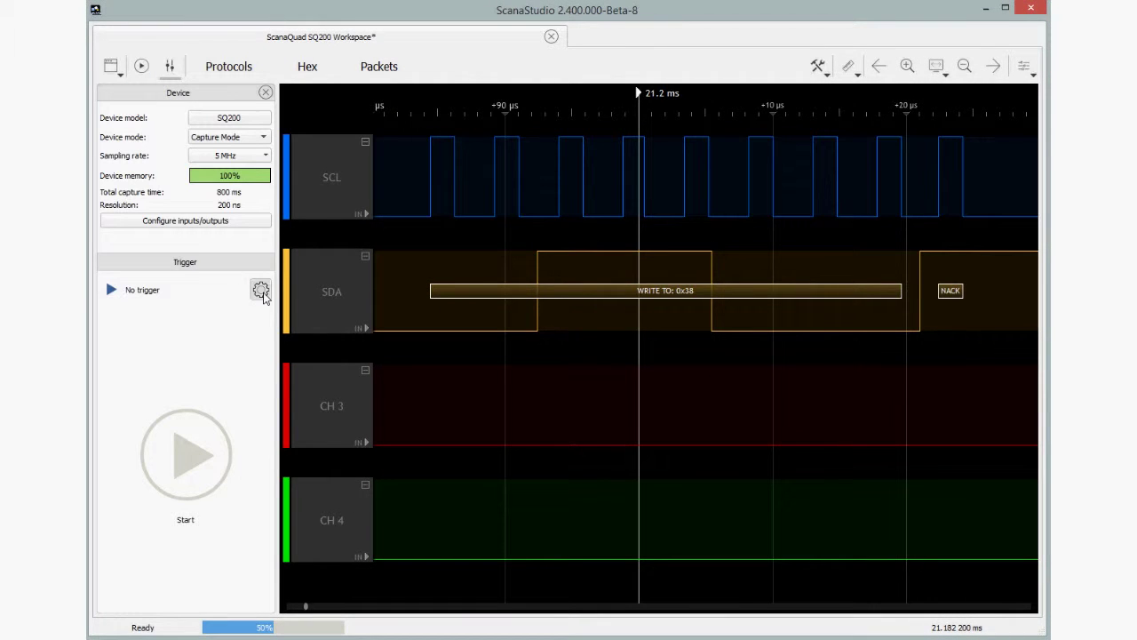
pyautogui.click(262, 293)
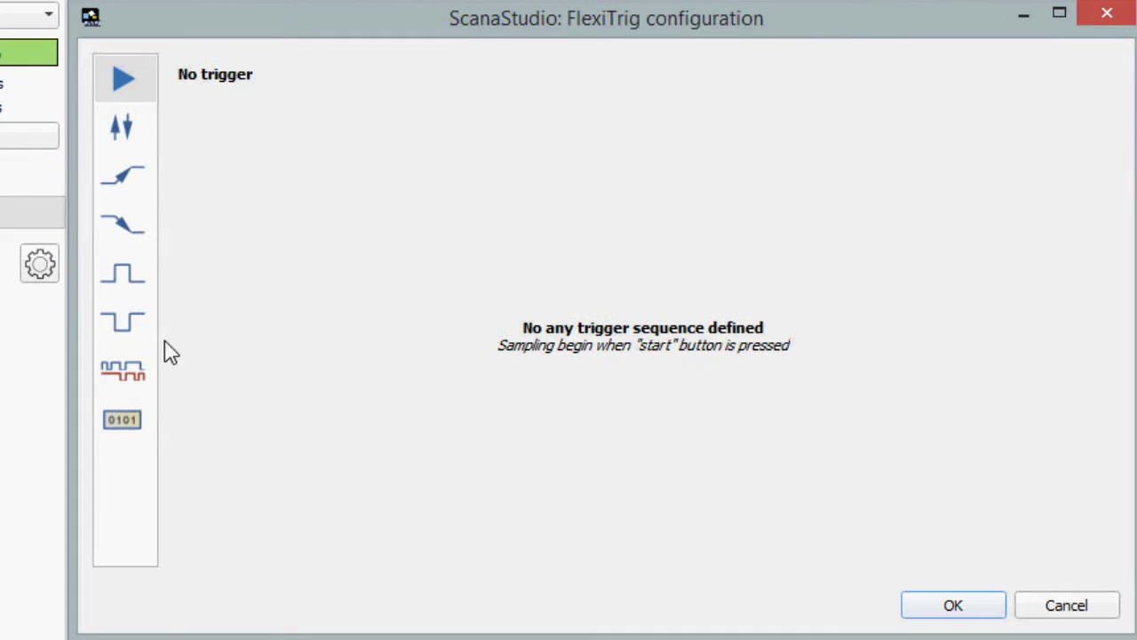
pyautogui.click(133, 425)
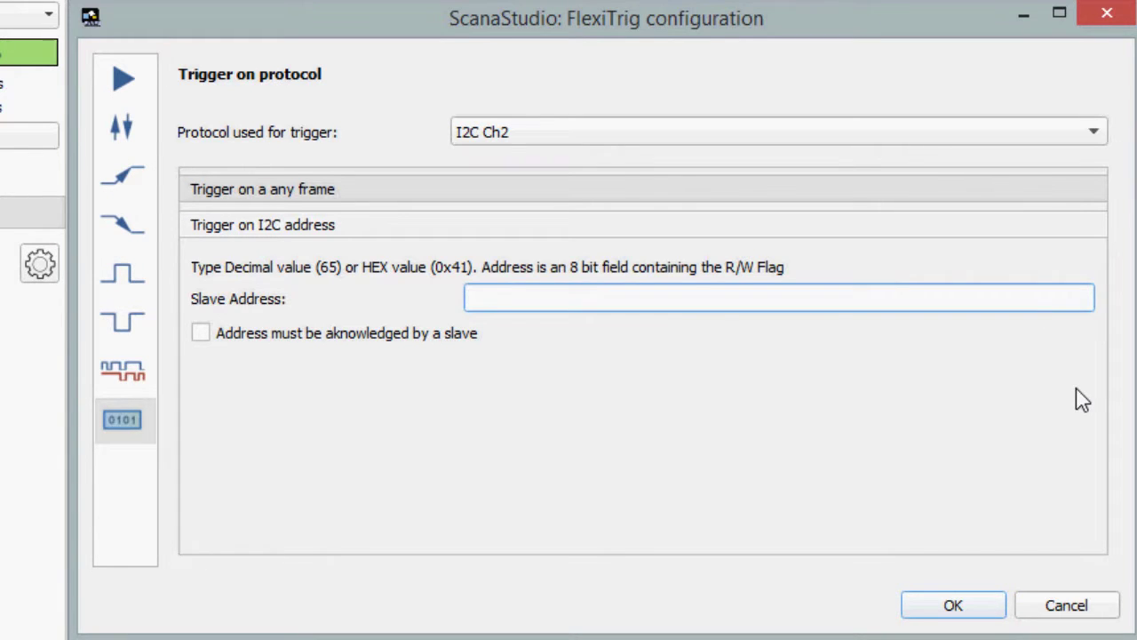
pyautogui.write('0x38')
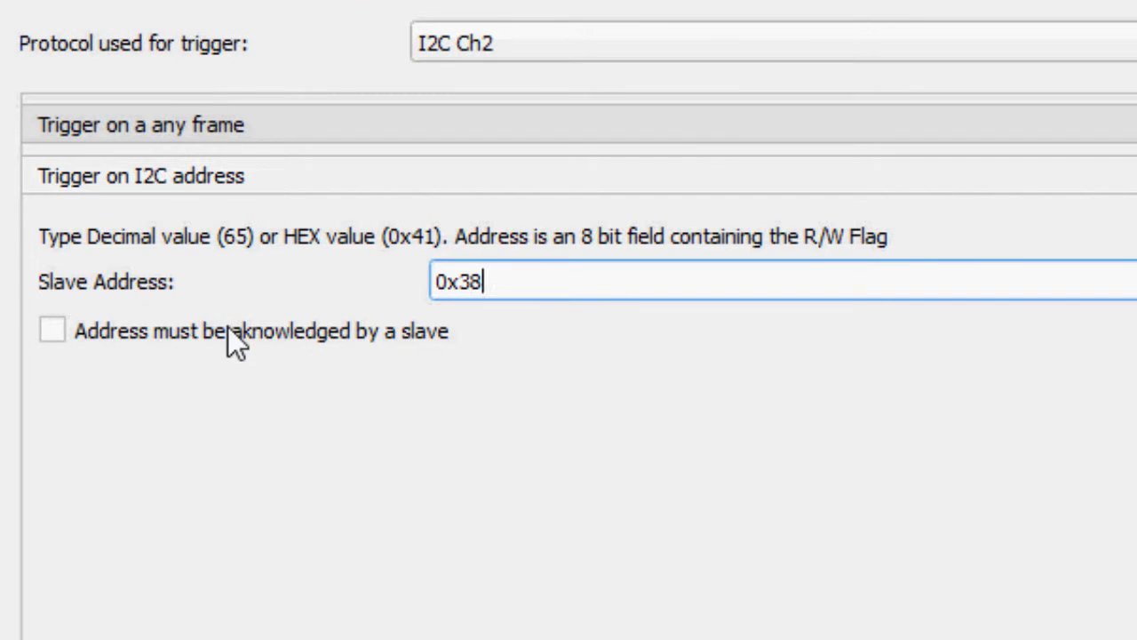
pyautogui.click(228, 328)
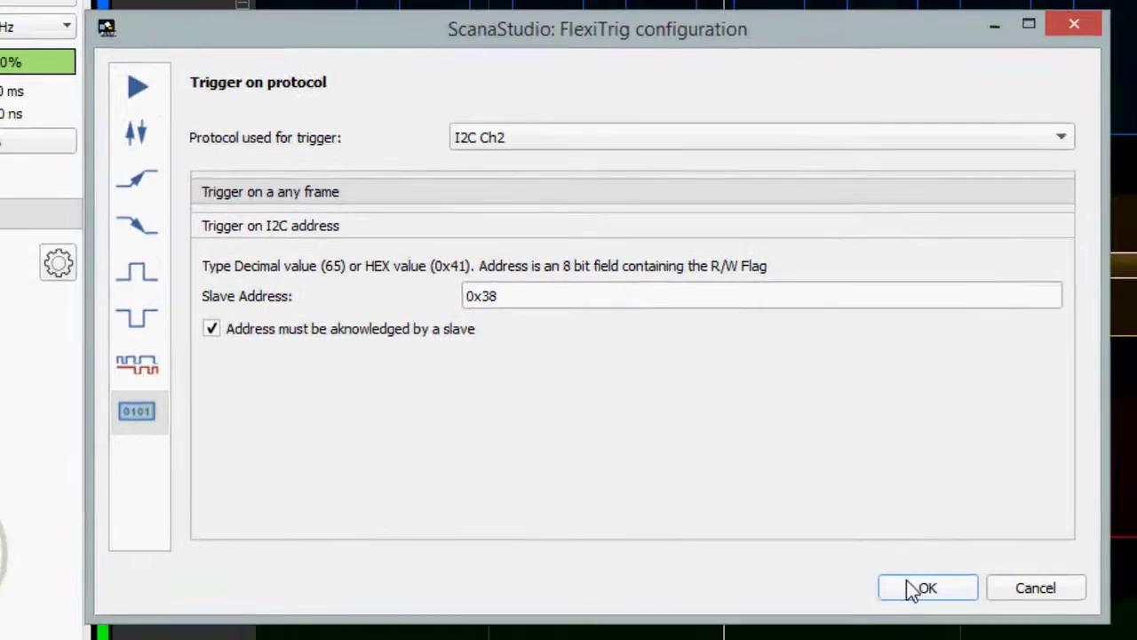
pyautogui.click(910, 584)
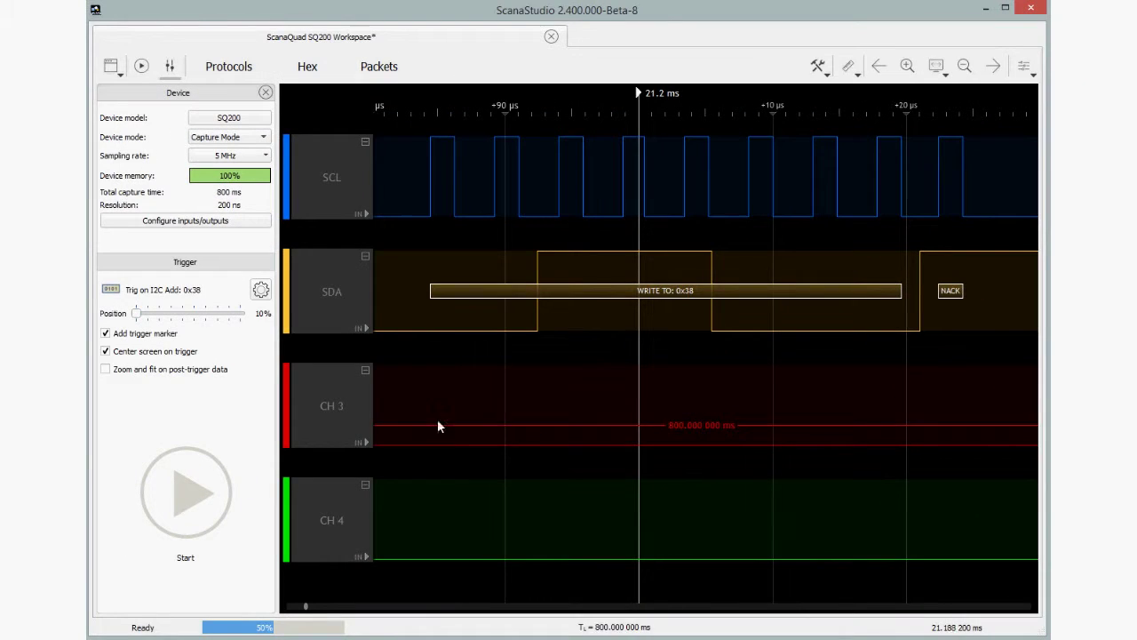